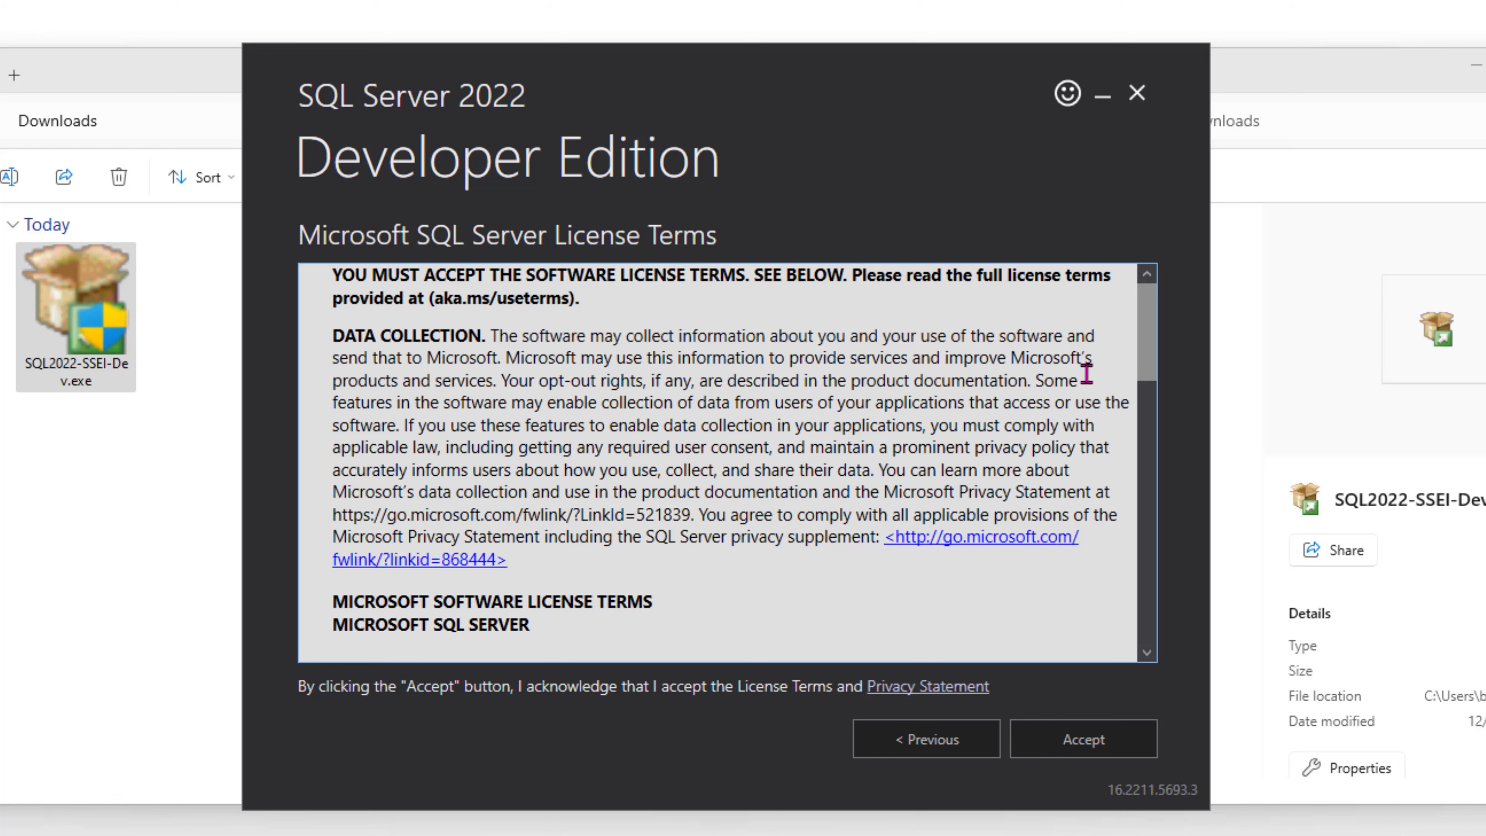
# - Accept the SQL Server 2022 license and install to C:\Program Files\Microsoft SQL Server
pyautogui.scroll(-2, 1156, 369)
pyautogui.moveTo(1156, 374); pyautogui.dragTo(1201, 650)
pyautogui.click(1083, 740)
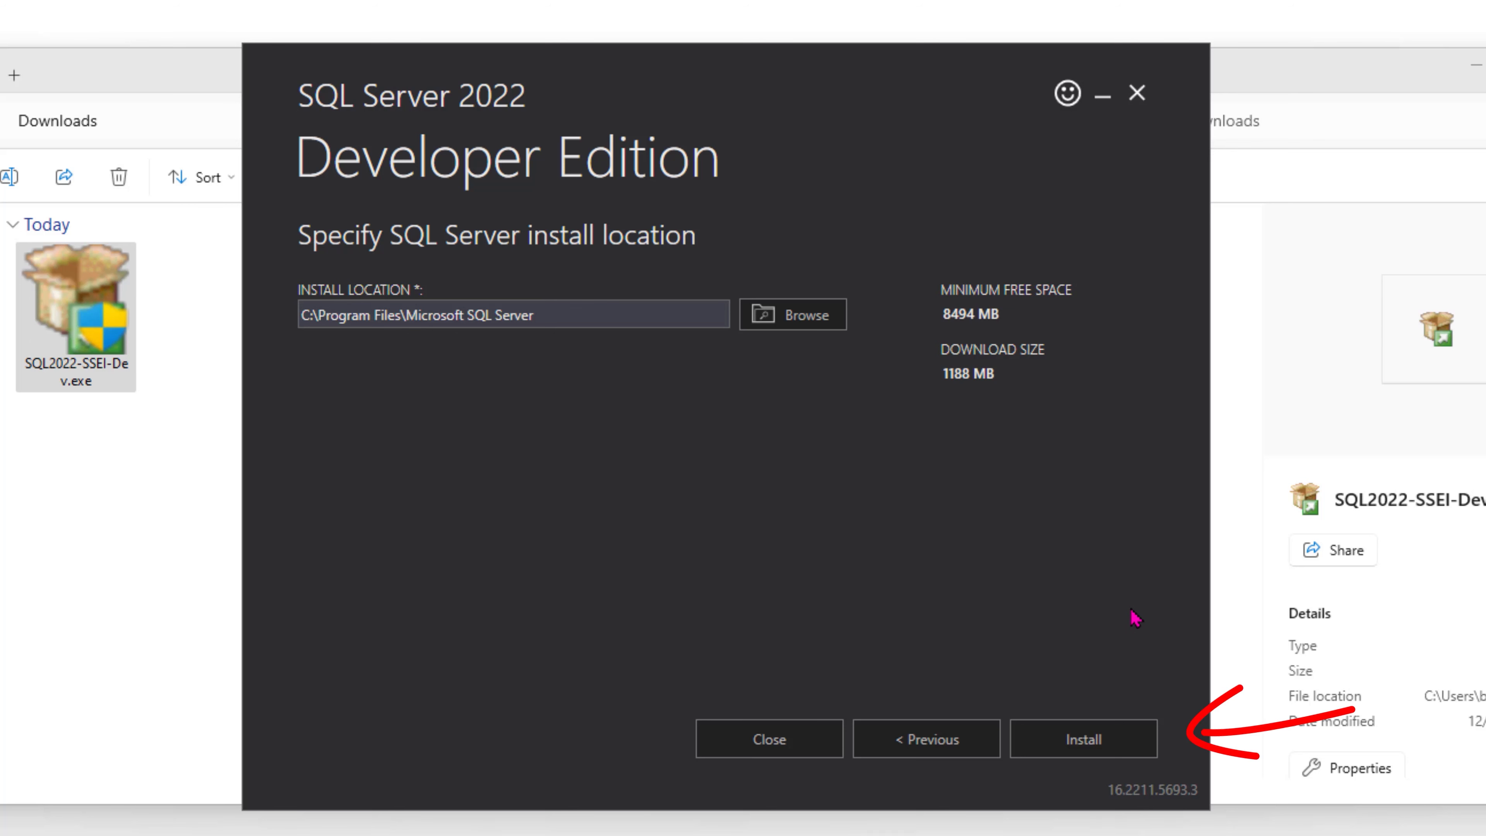
pyautogui.click(1101, 751)
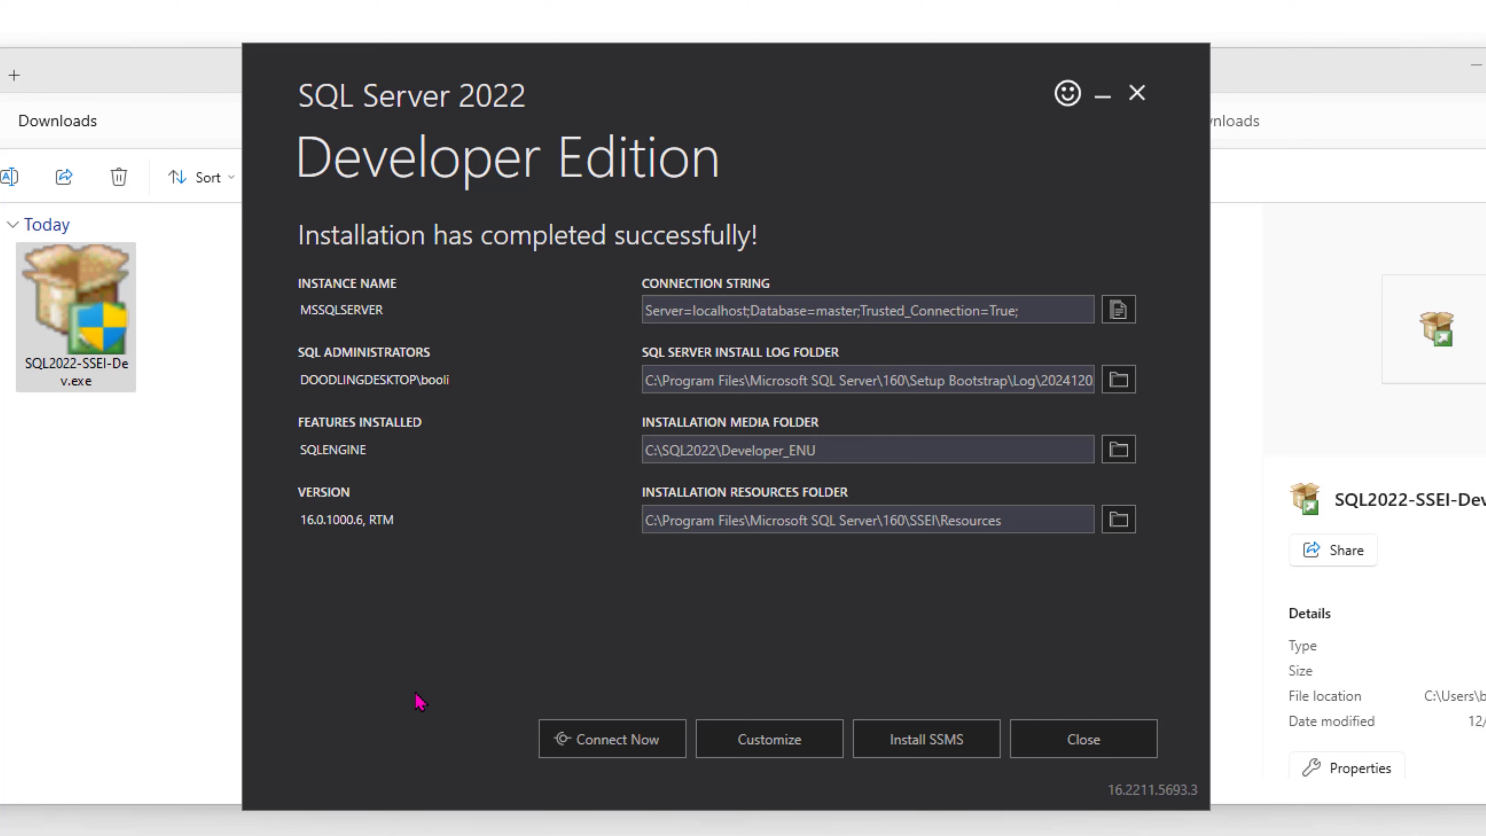
# - Close the completed SQL Server 2022 installer
pyautogui.click(1091, 750)
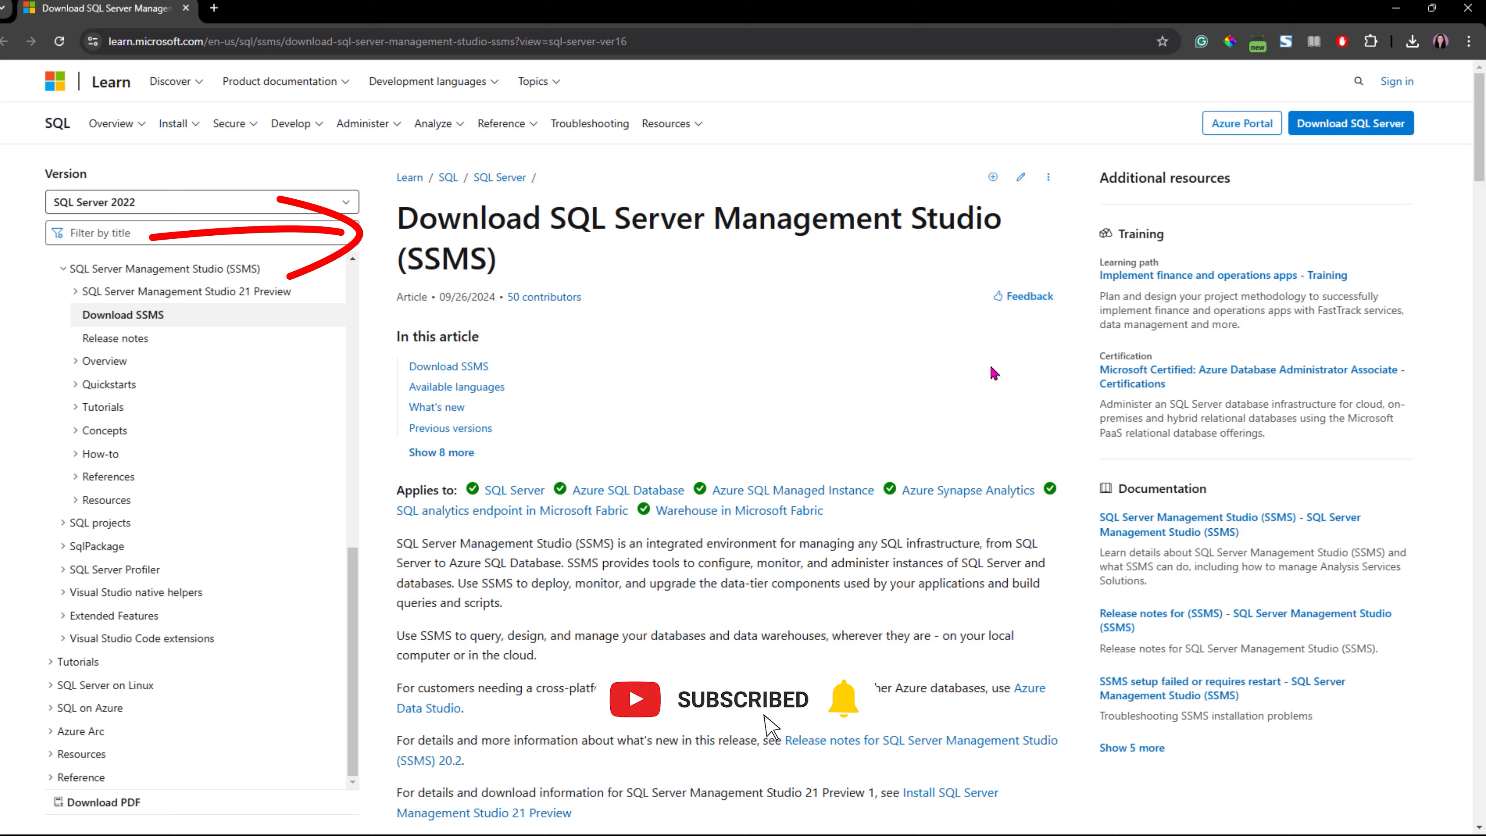
# - Jump to the Download SSMS section of the Microsoft Learn article
pyautogui.click(463, 372)
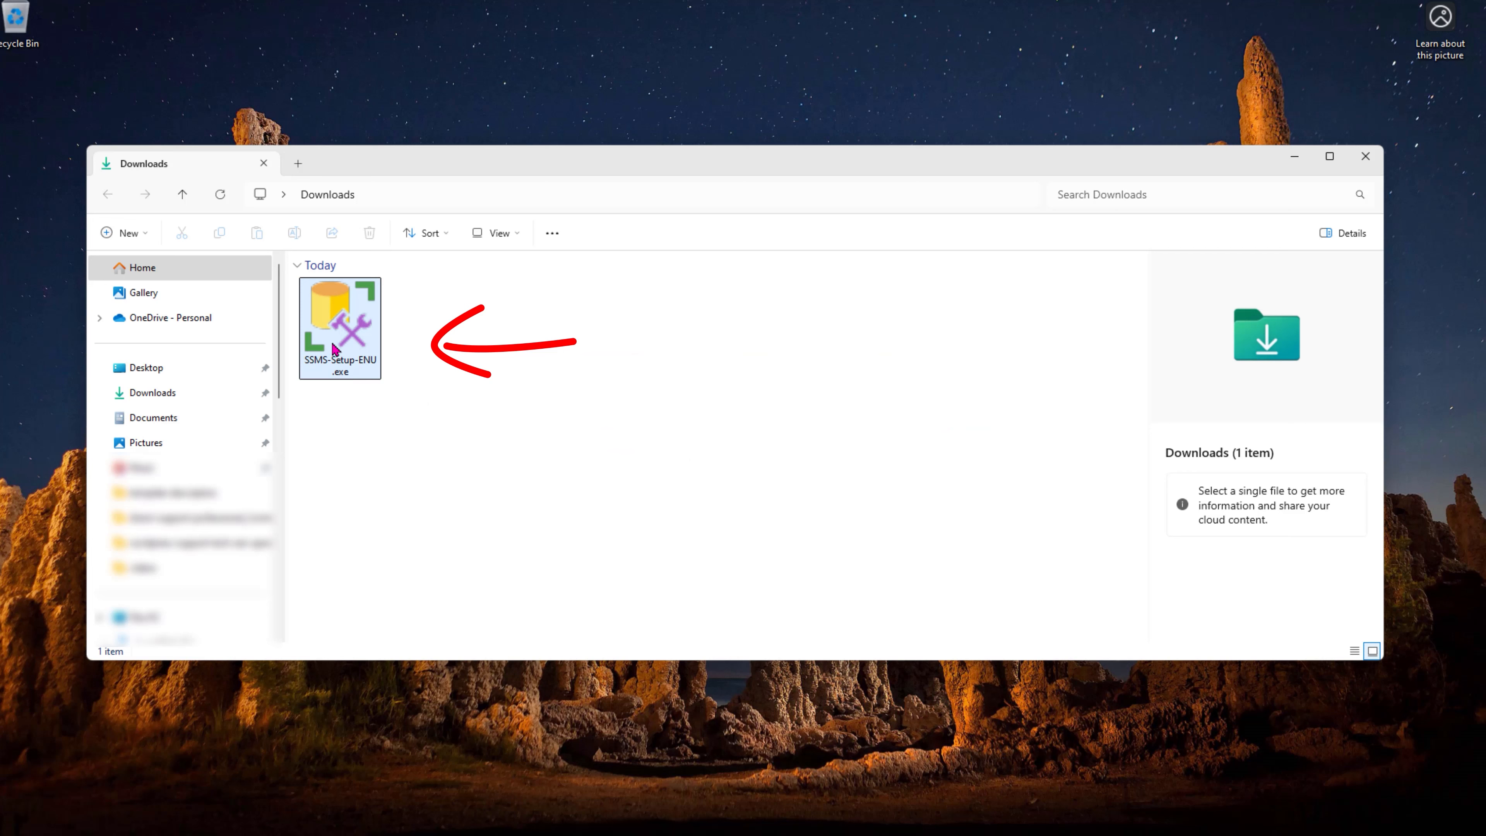
# - Run SSMS-Setup-ENU.exe and install SSMS 20.2 to its default location
pyautogui.doubleClick(334, 348)
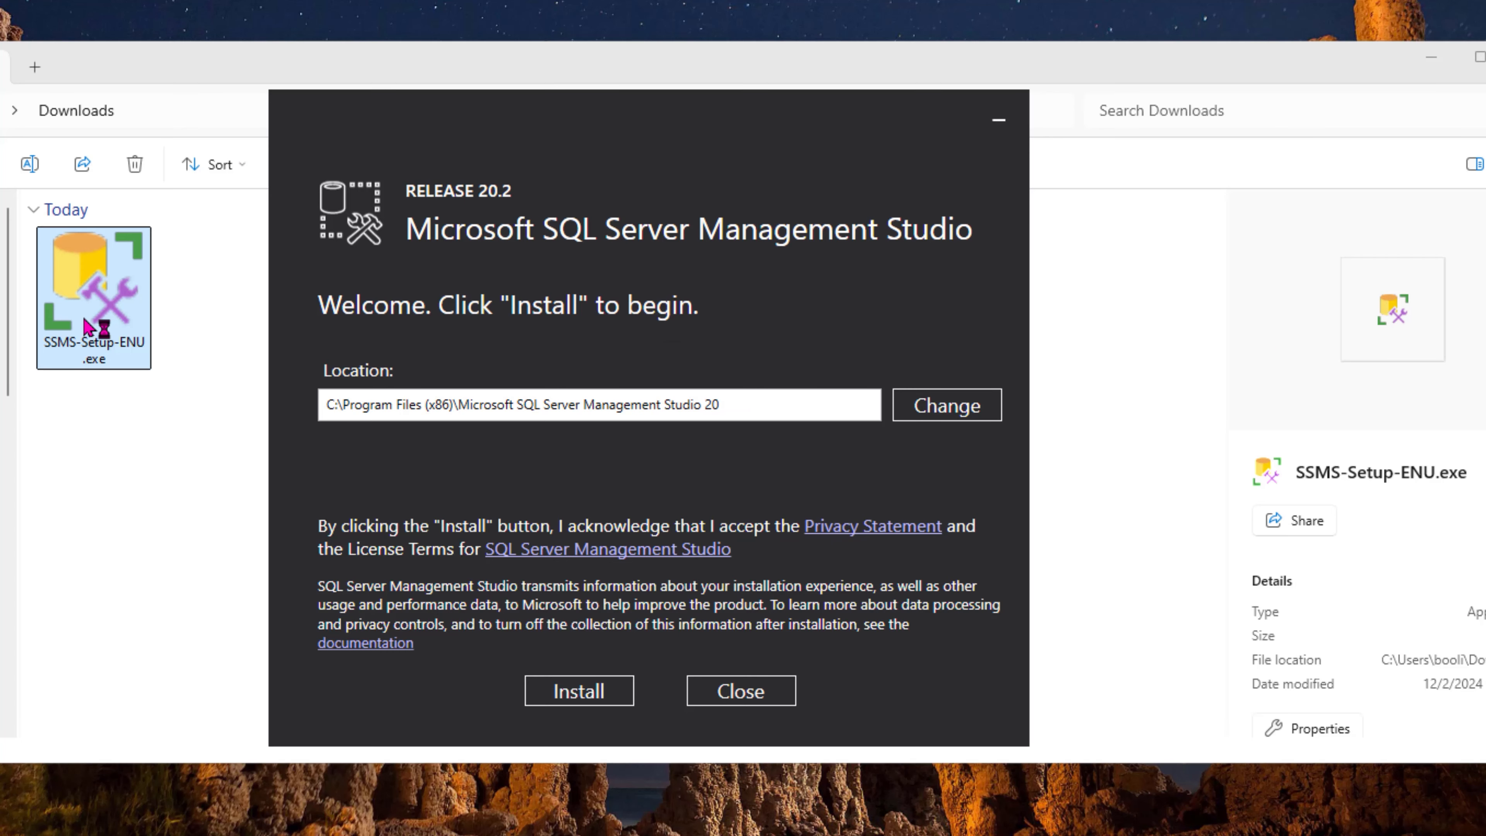
pyautogui.click(603, 697)
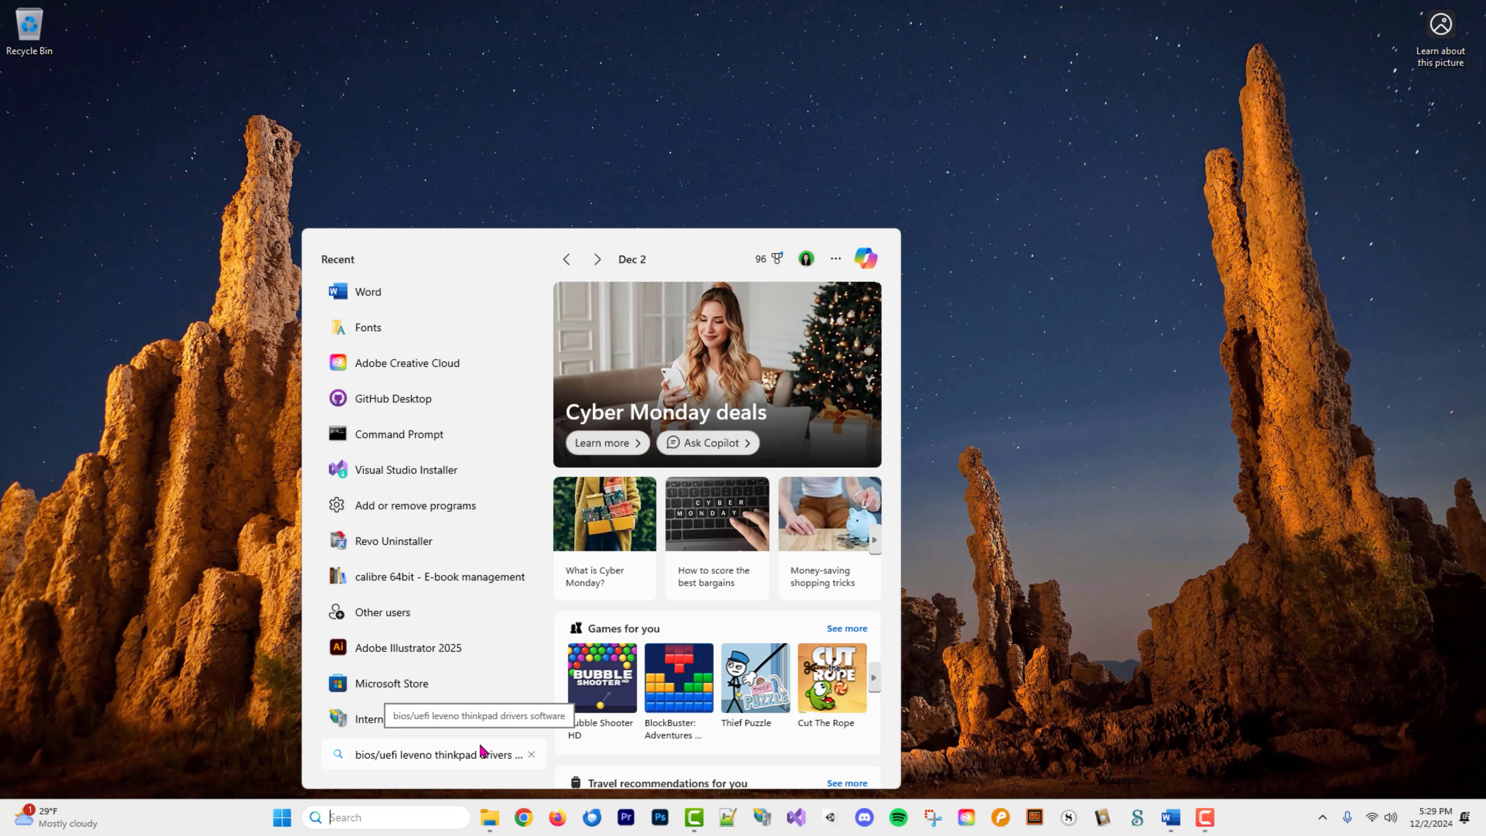
# - Search Windows for ssms and launch SQL Server Management Studio 20
pyautogui.write('ssms')
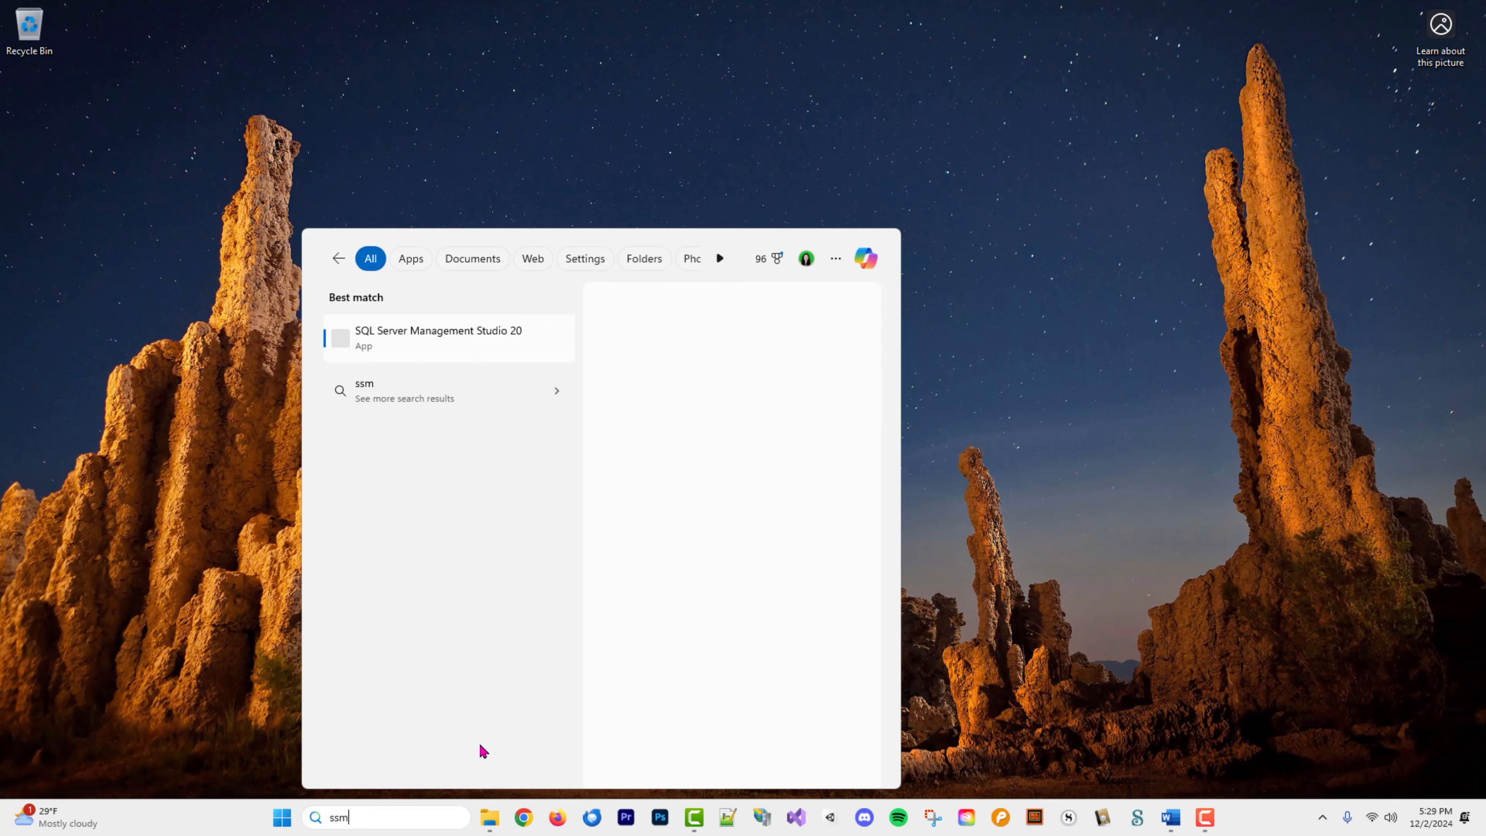
pyautogui.click(378, 339)
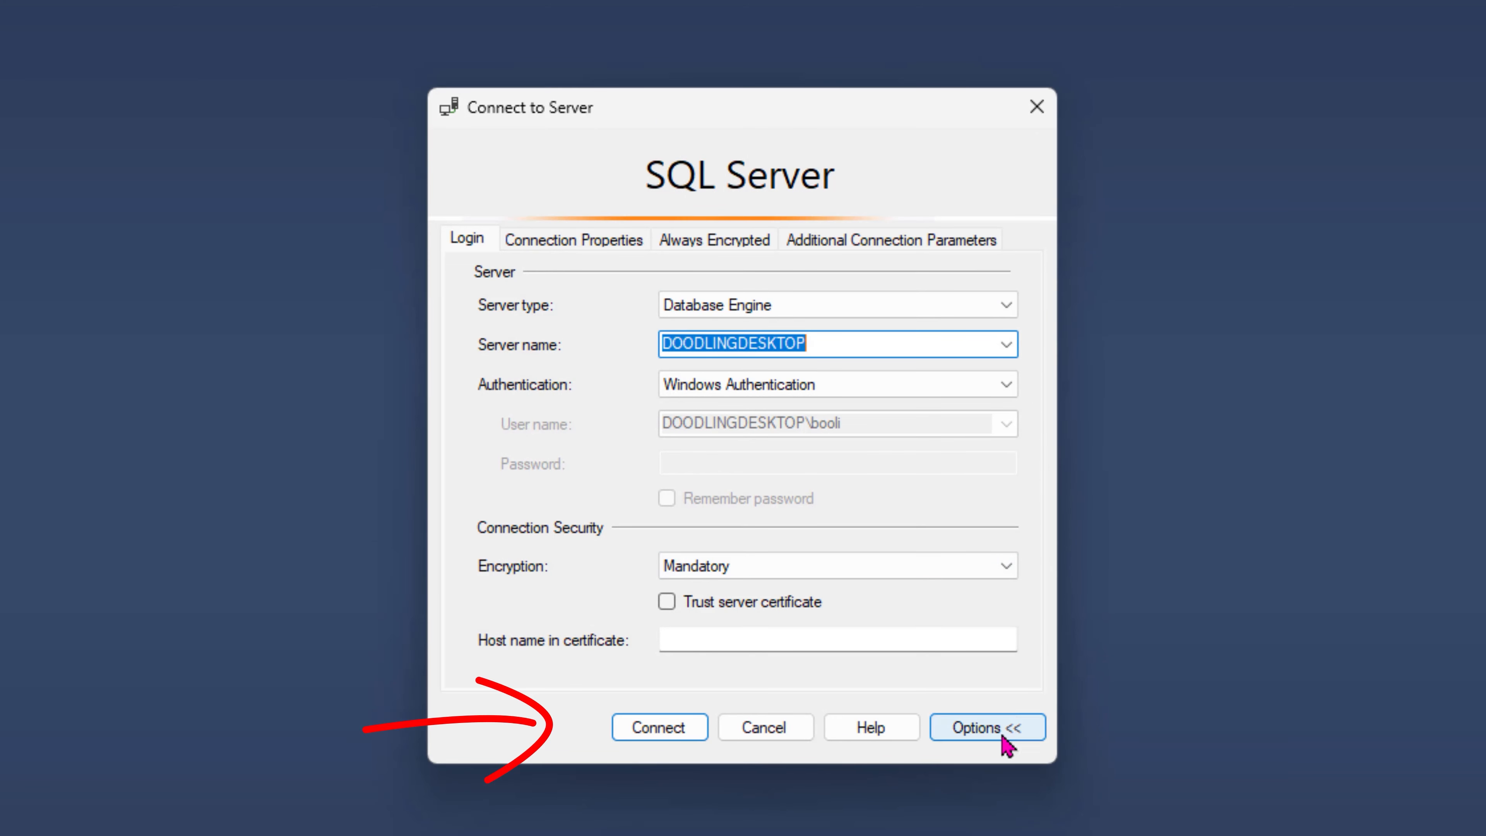
# - Connect to the local DOODLINGDESKTOP server, enabling Trust server certificate after the certificate error
pyautogui.click(675, 739)
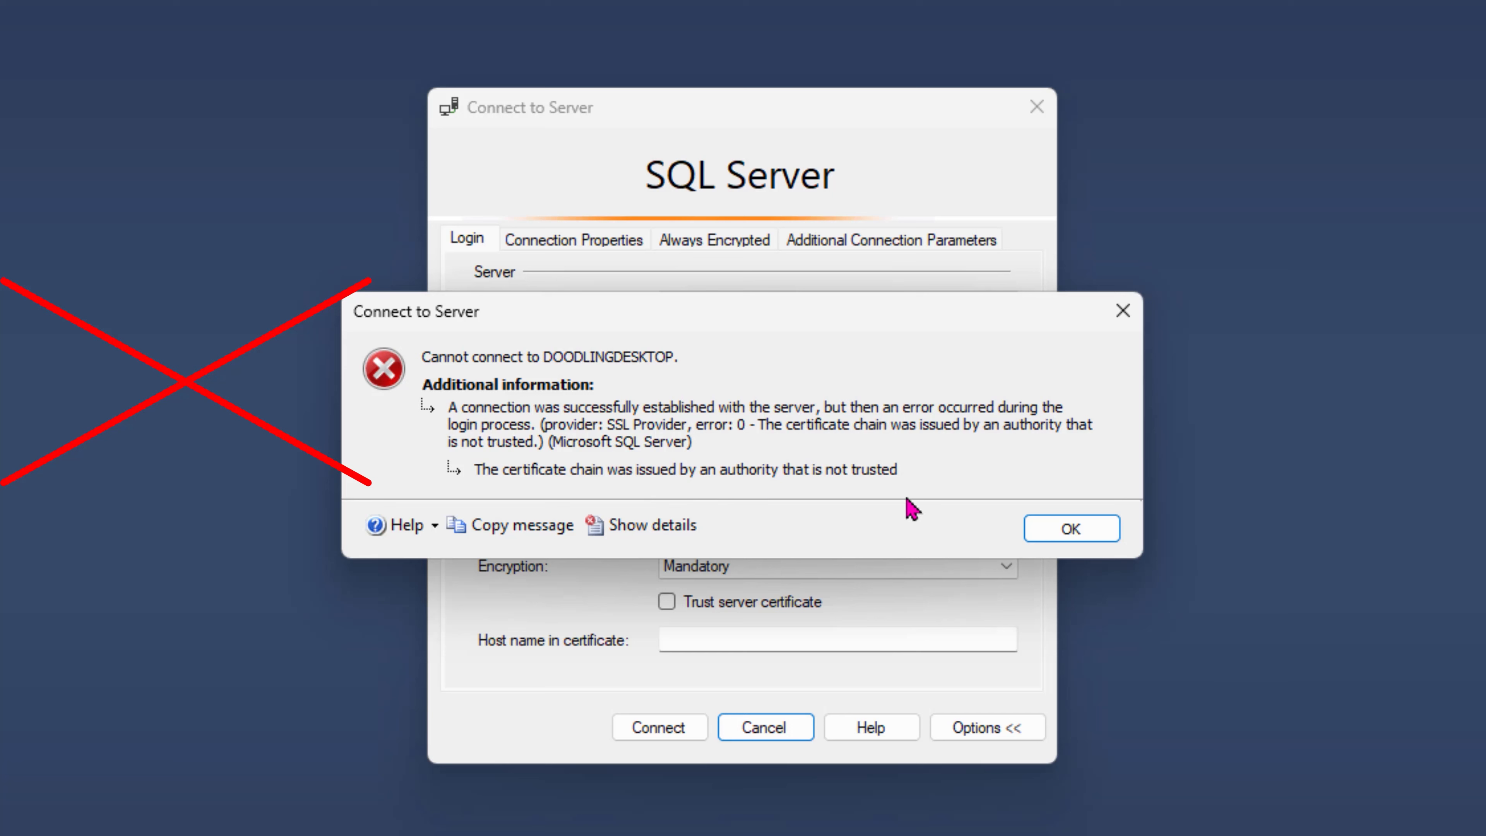
pyautogui.click(1070, 526)
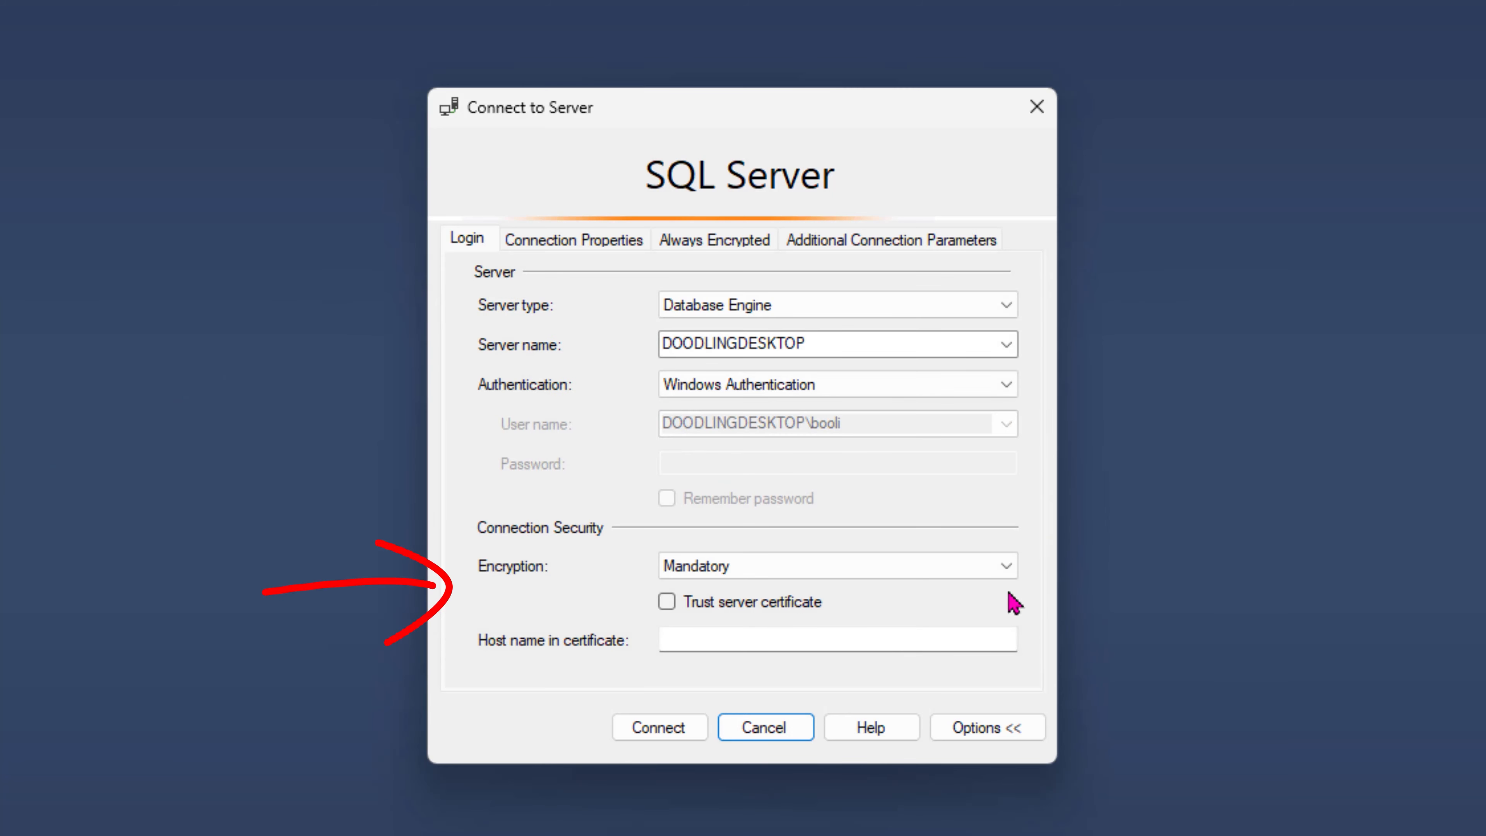
pyautogui.click(673, 607)
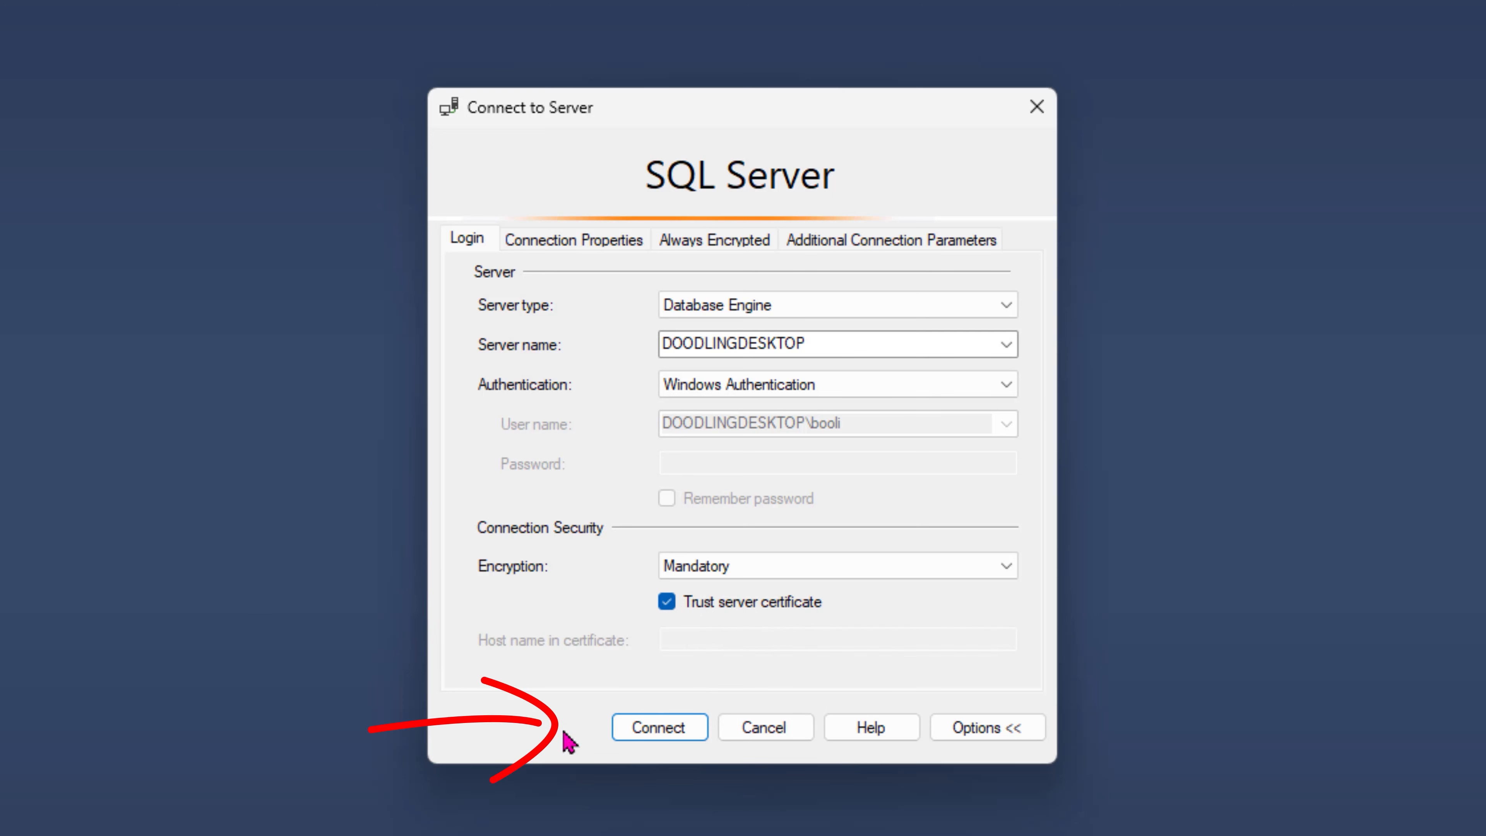
pyautogui.click(665, 732)
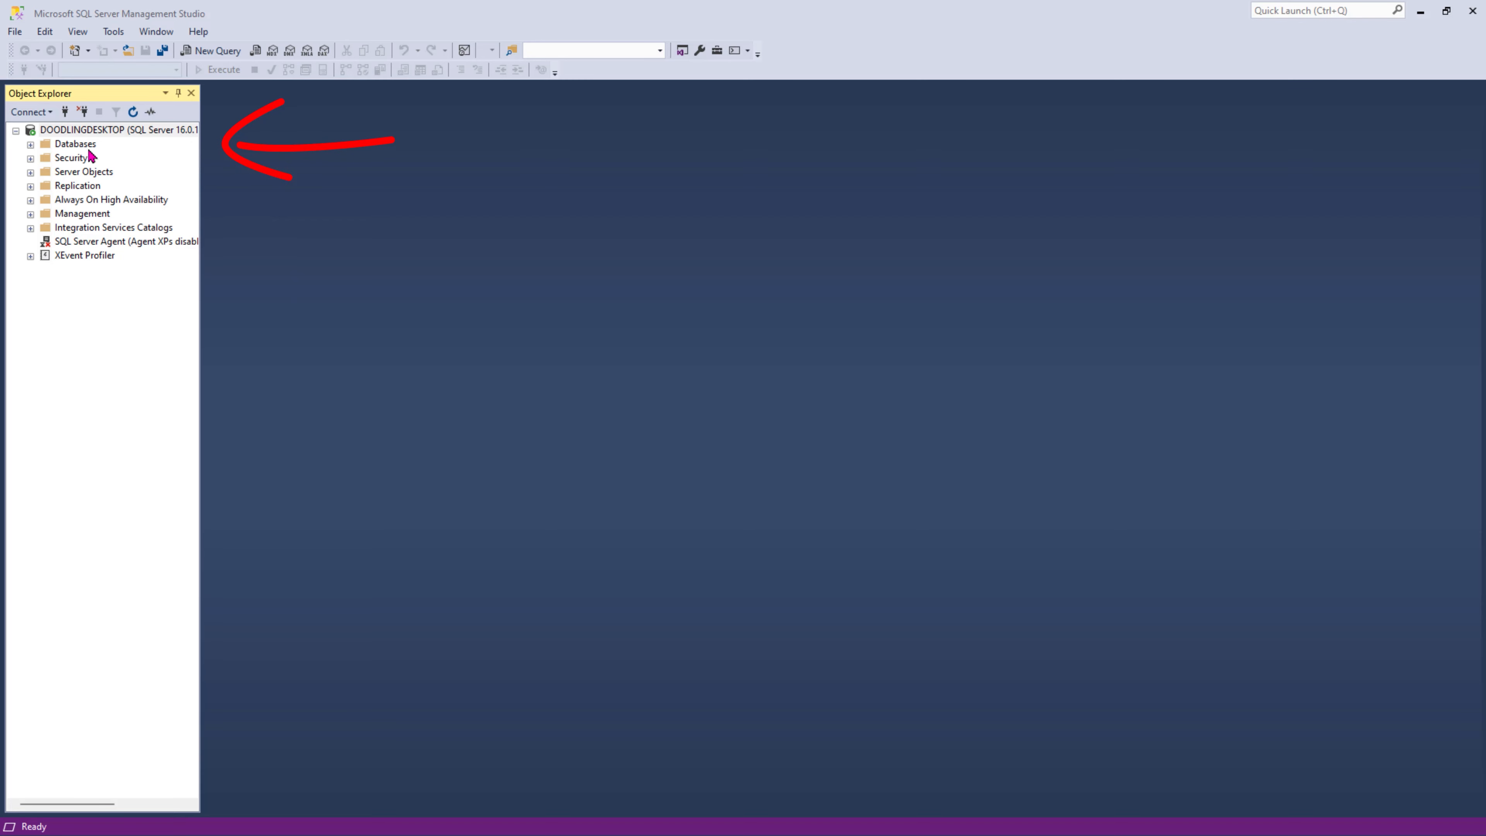
# - Create a new database named CodingWithBoolieDemos under Databases
pyautogui.rightClick(80, 150)
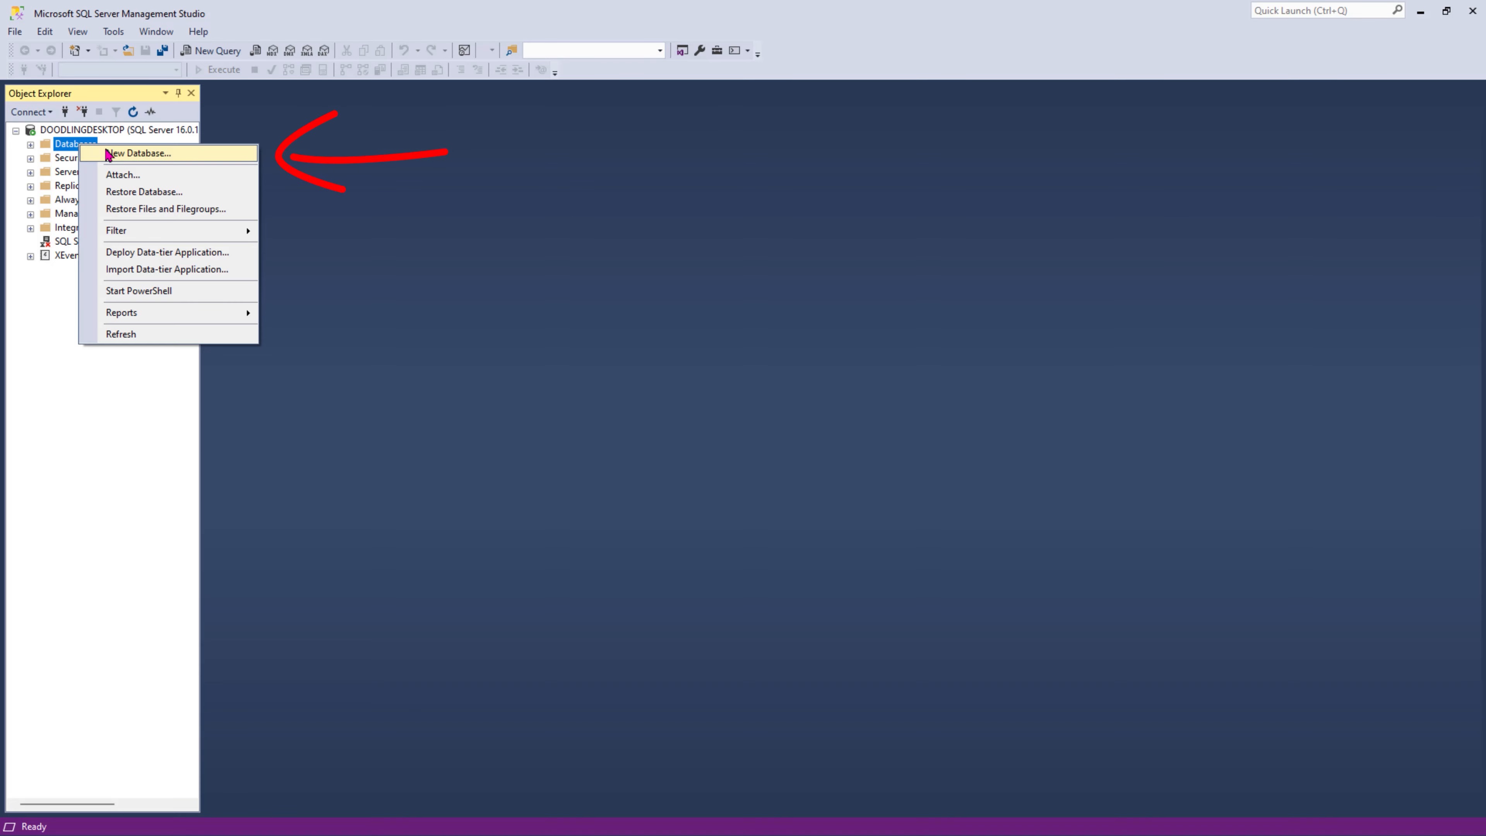
pyautogui.click(195, 161)
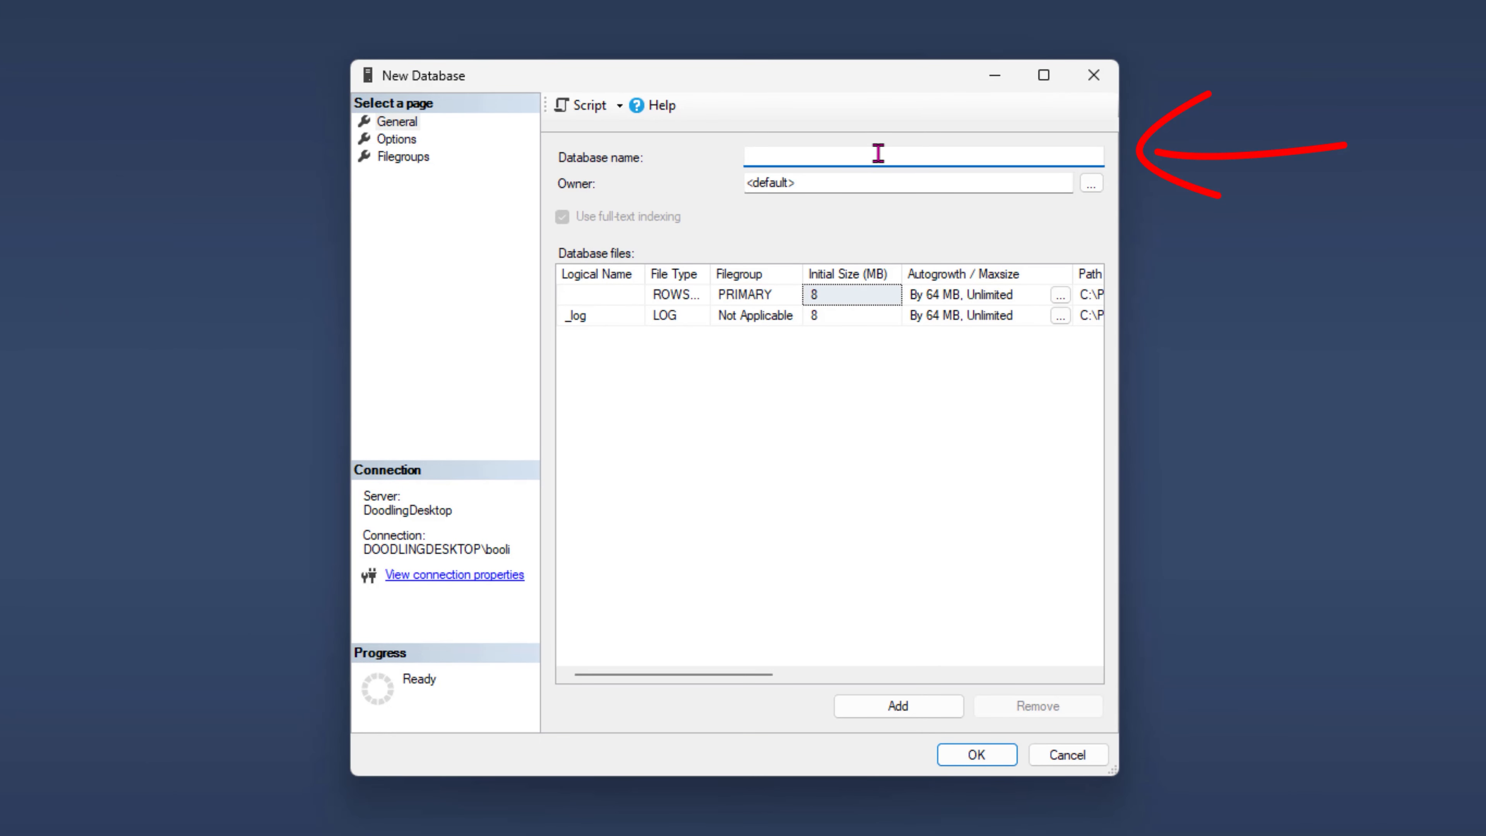
pyautogui.write('CodingWithBoolieDemos')
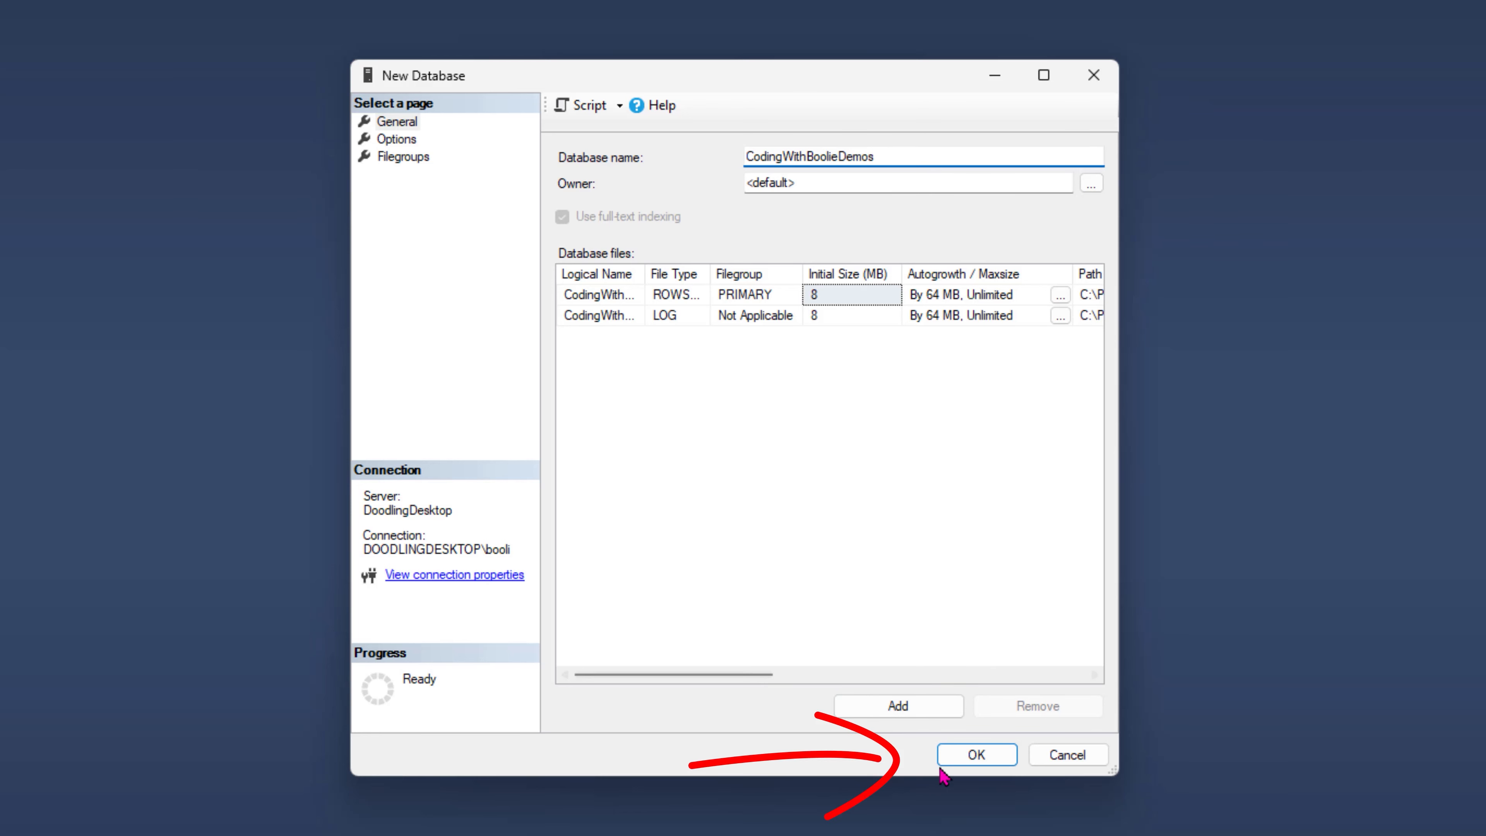
pyautogui.click(976, 755)
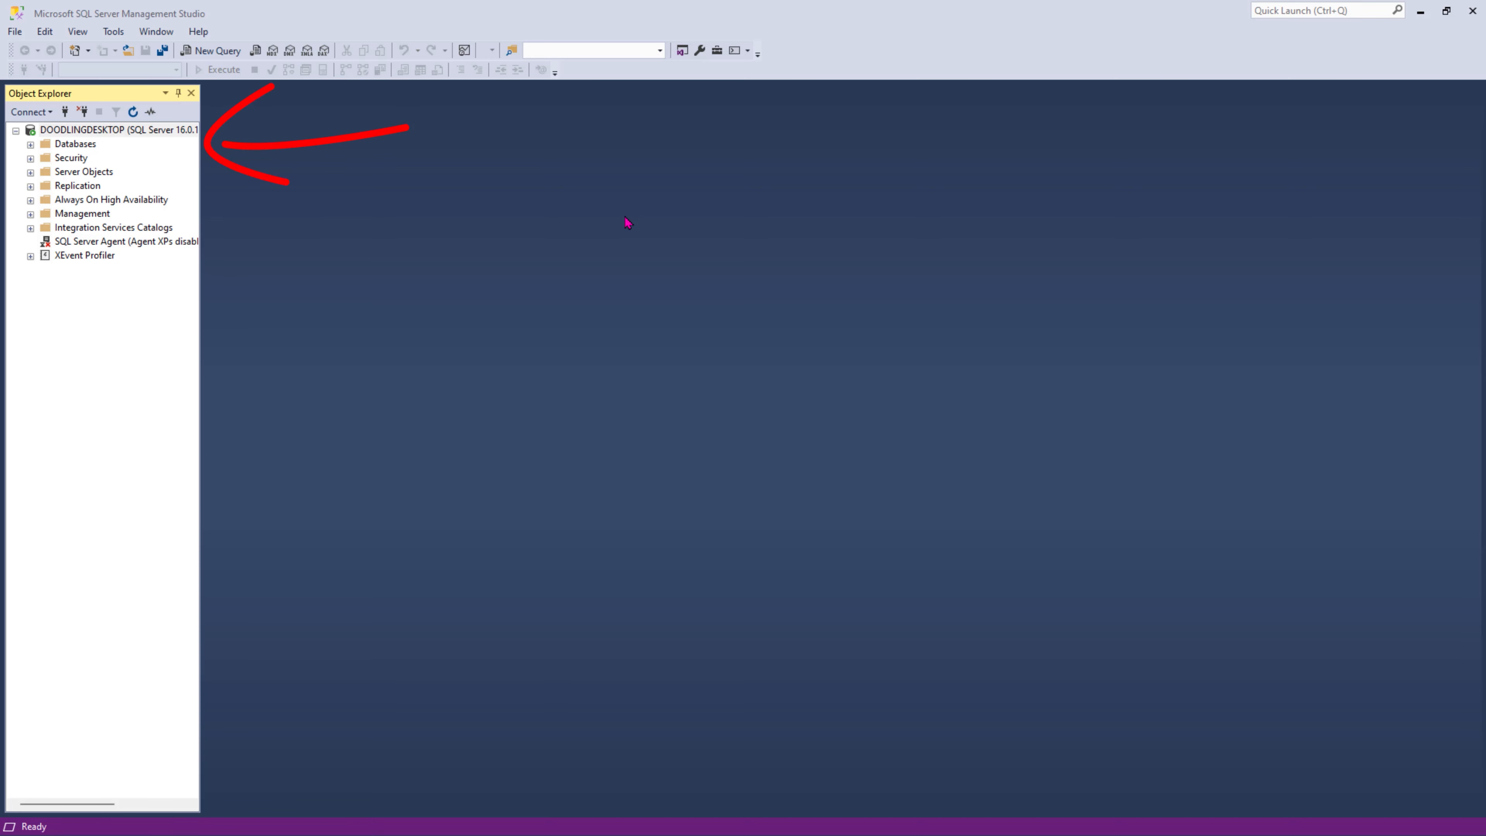
# - Expand CodingWithBoolieDemos and start a new table design, dbo.Table_1, under Tables
pyautogui.click(32, 145)
pyautogui.click(167, 188)
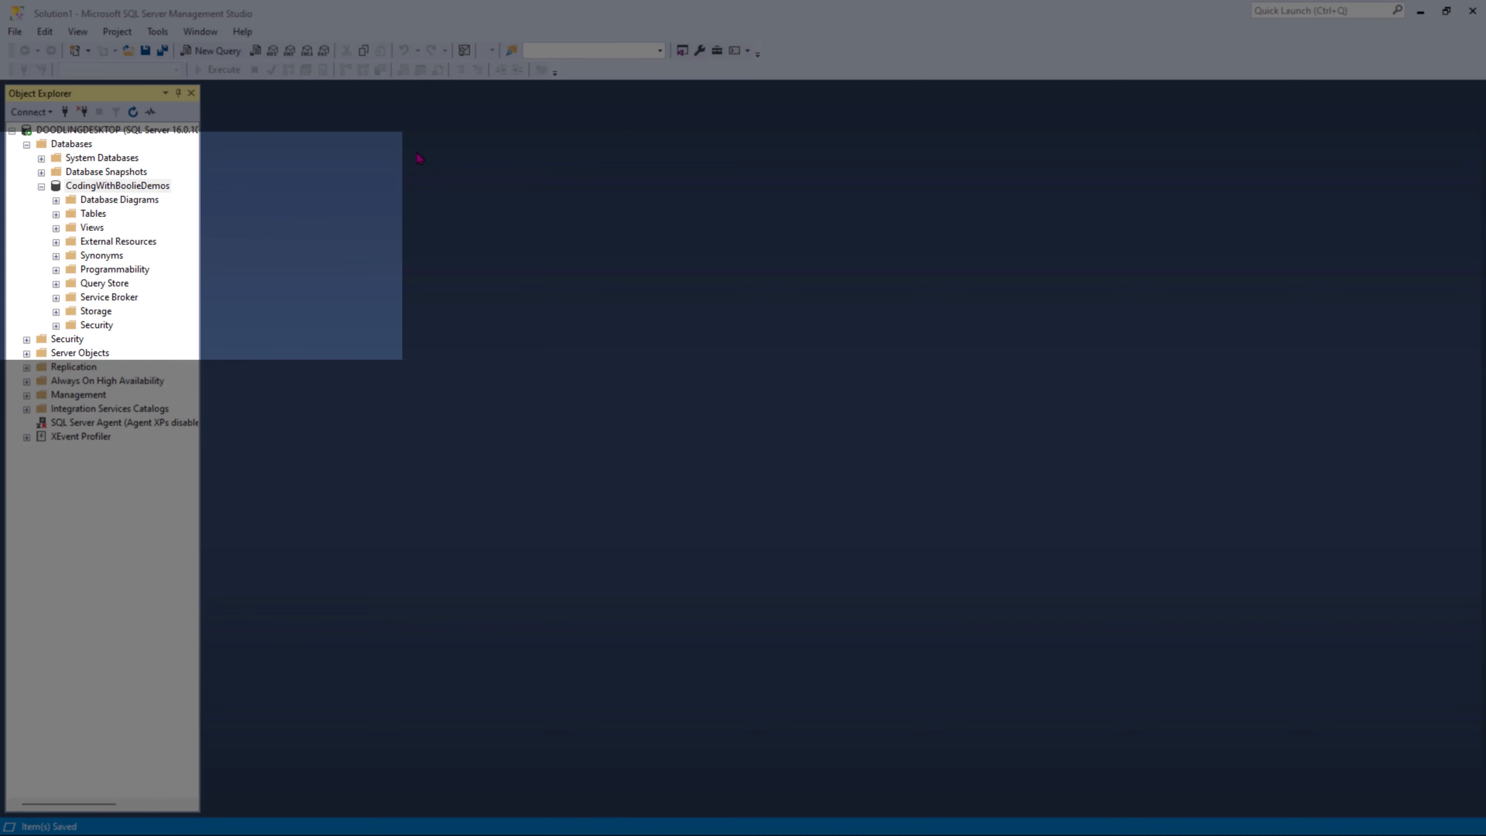
pyautogui.click(95, 214)
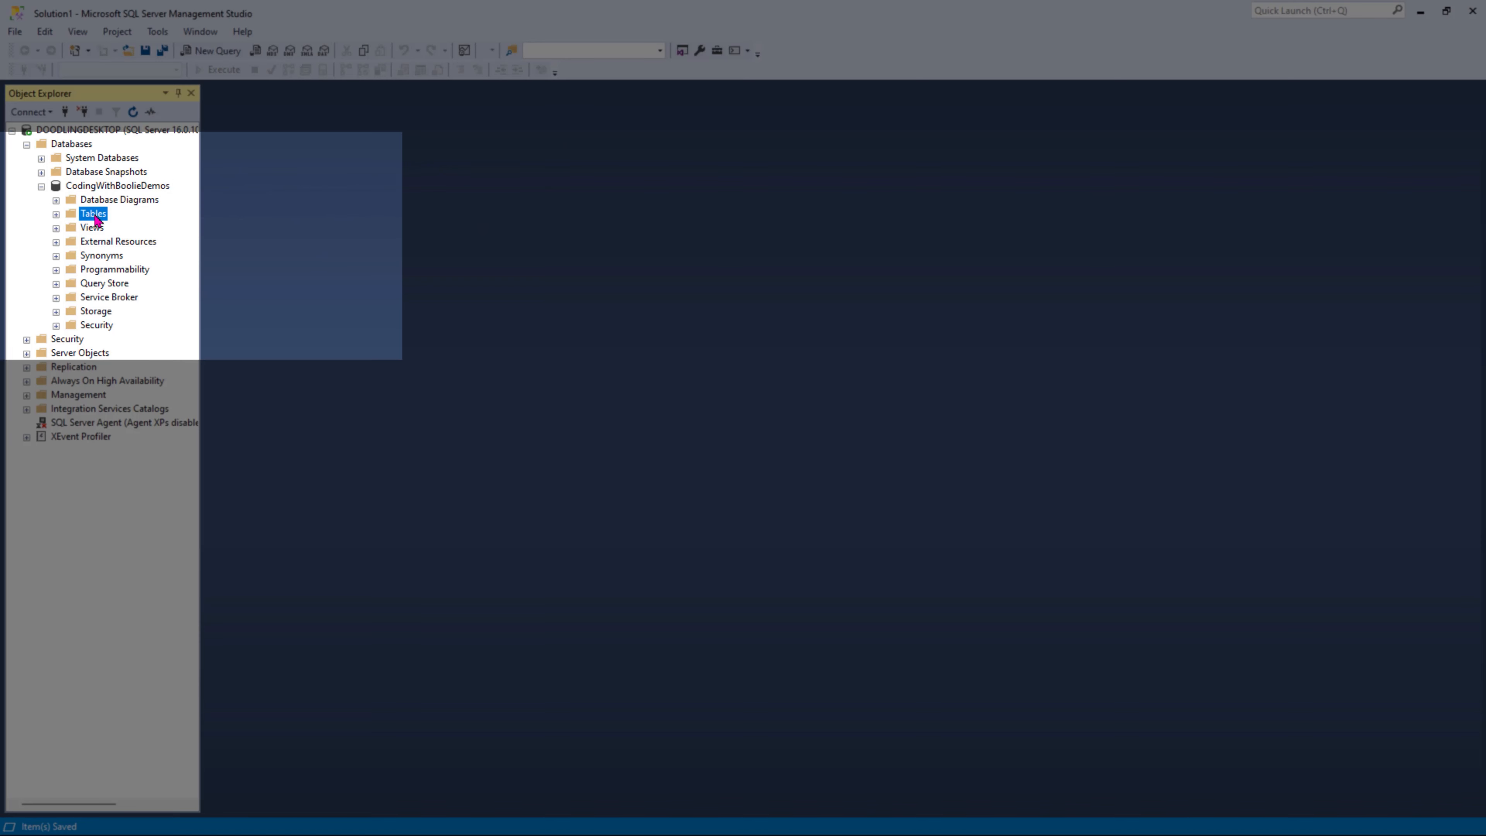
pyautogui.rightClick(97, 220)
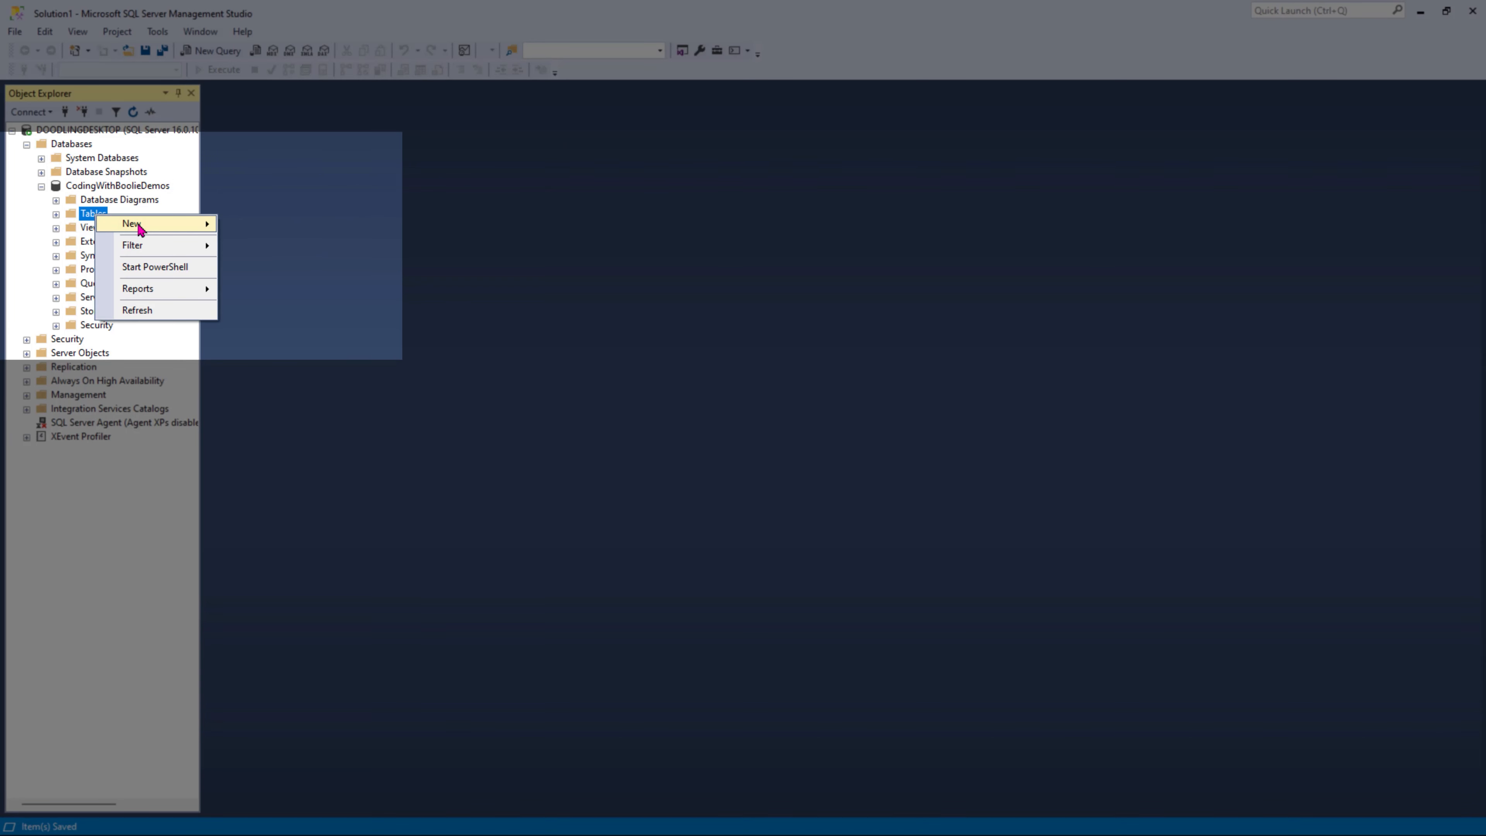
pyautogui.moveTo(186, 227)
pyautogui.click(269, 227)
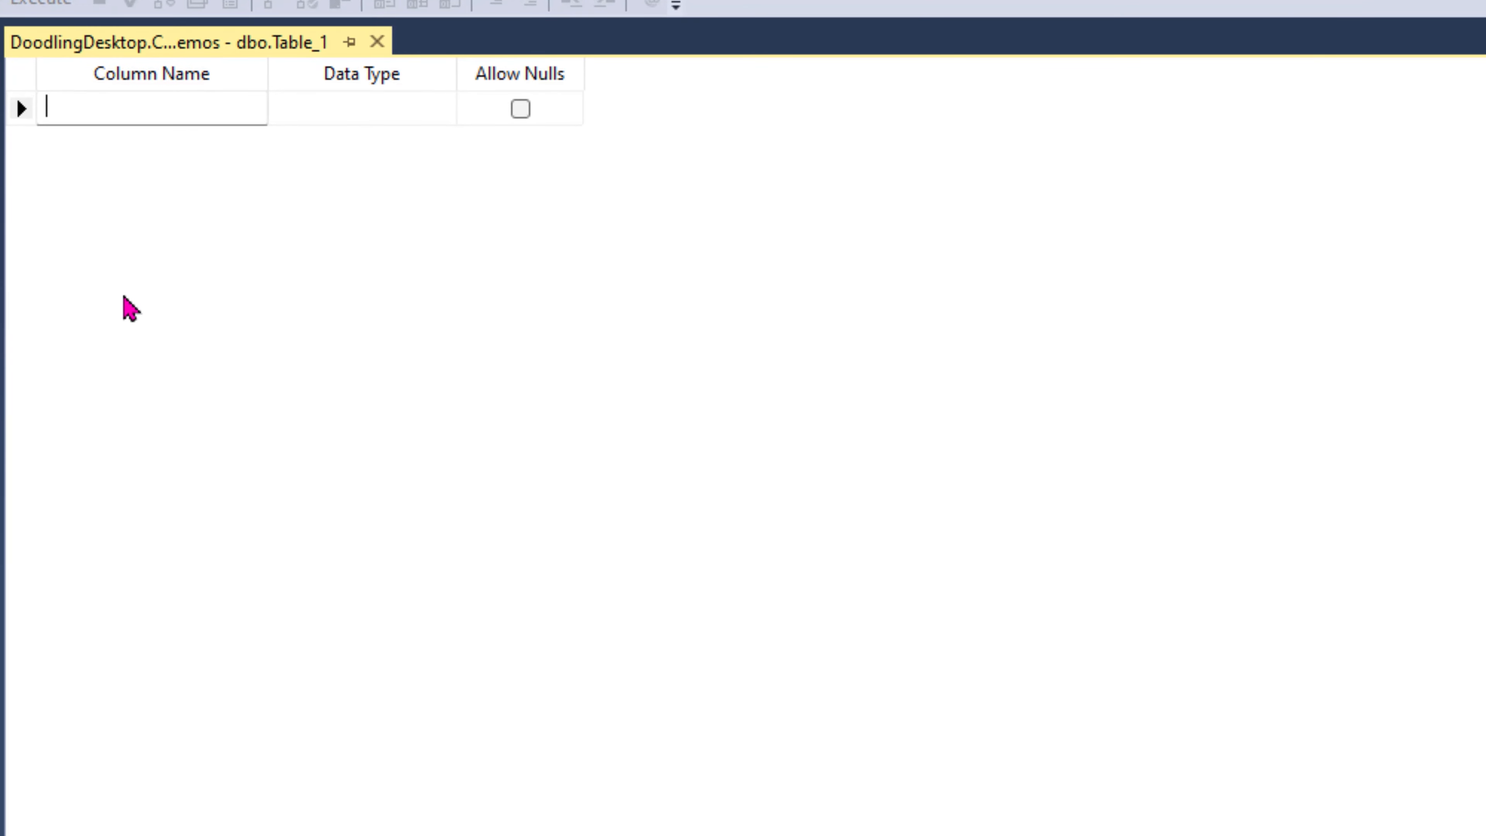
# - Add an ID column of type int that disallows nulls
pyautogui.write('D')
pyautogui.press('Tab')
pyautogui.write('int')
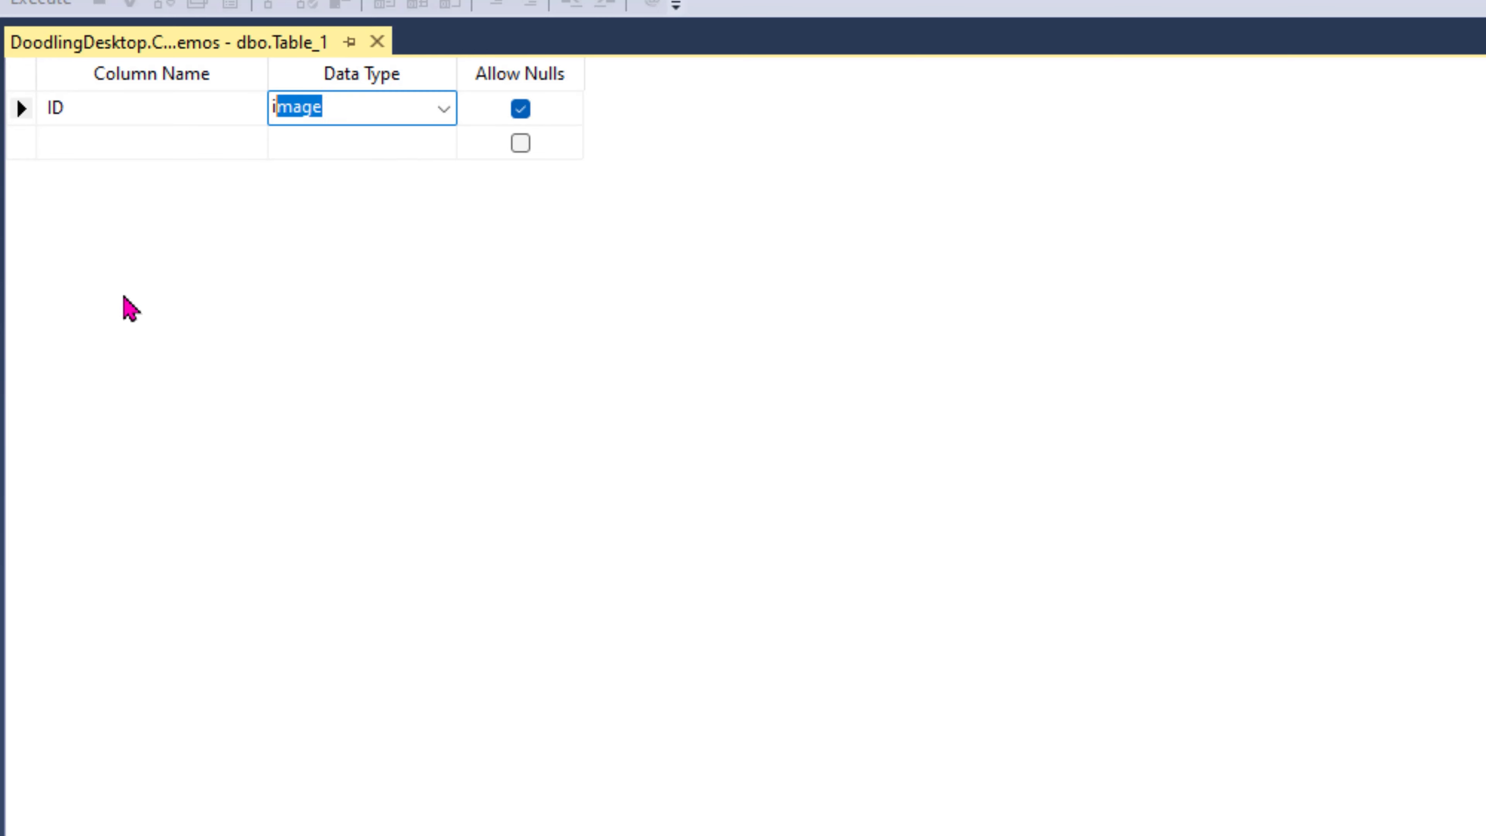
pyautogui.press('Tab')
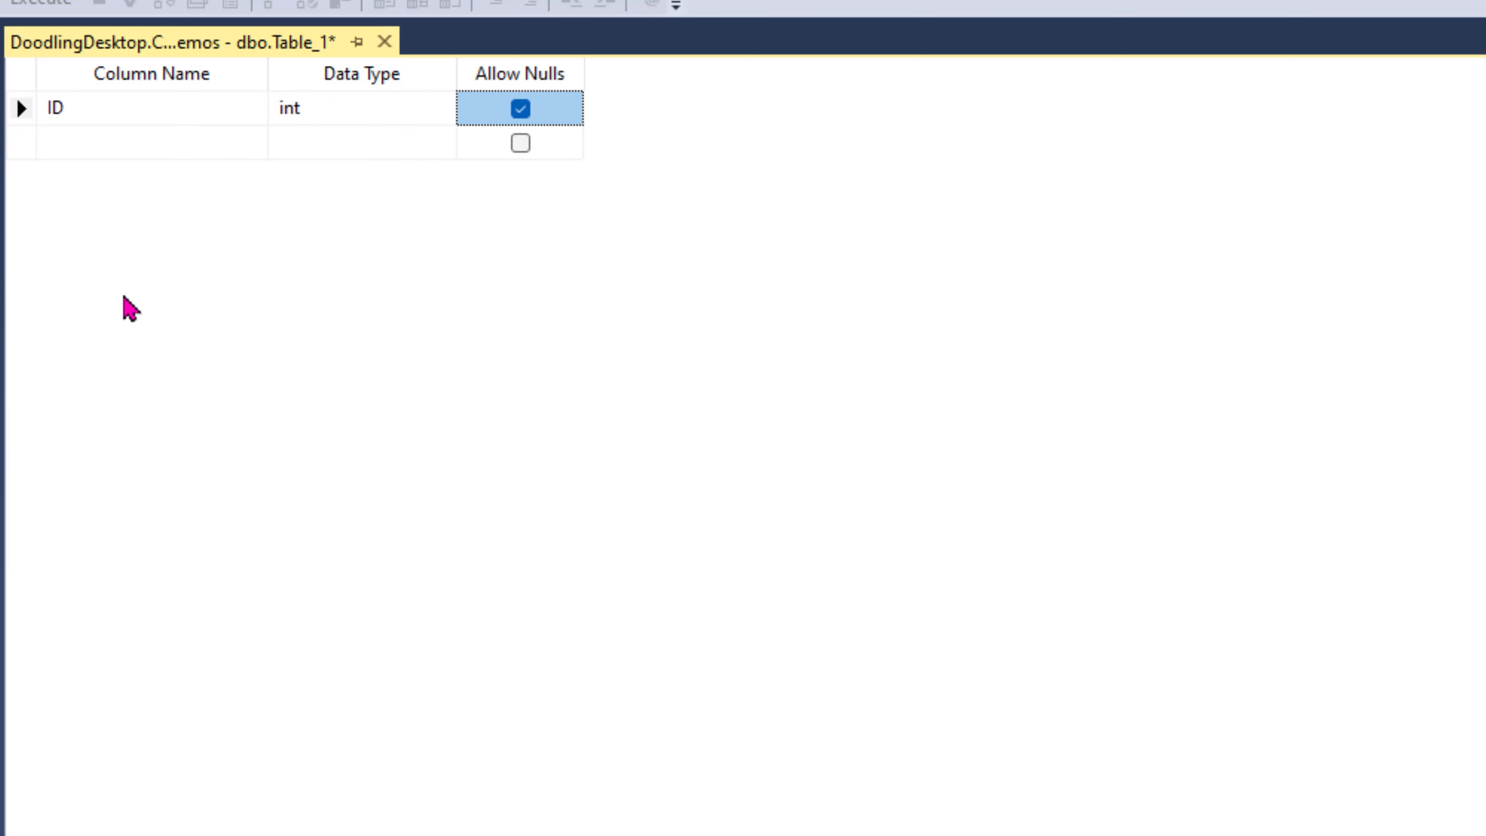
pyautogui.click(522, 110)
# - Add a FirstName column of type nvarchar(50) that disallows nulls
pyautogui.click(84, 147)
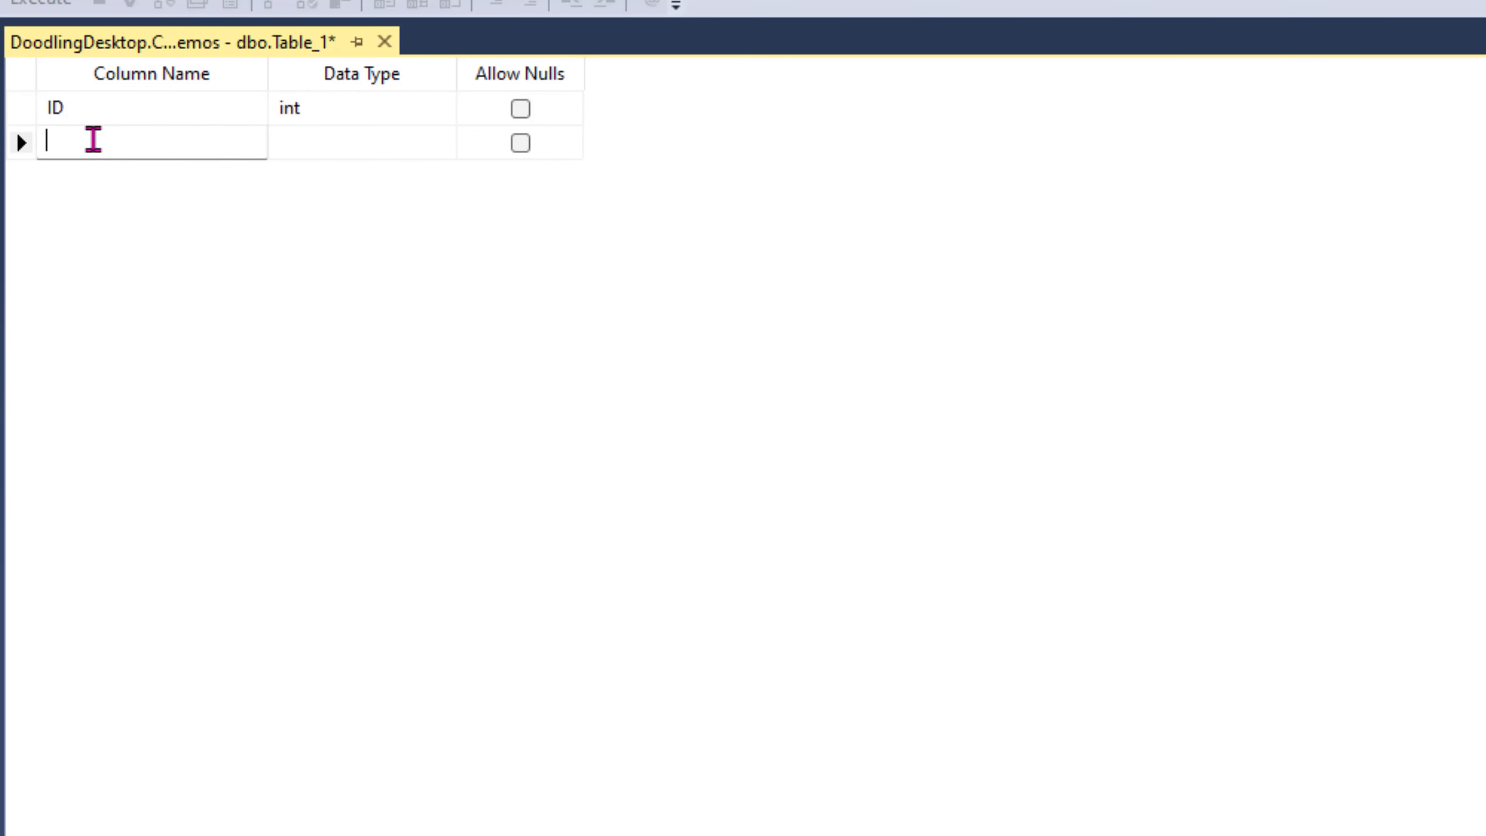
pyautogui.write('FirstName')
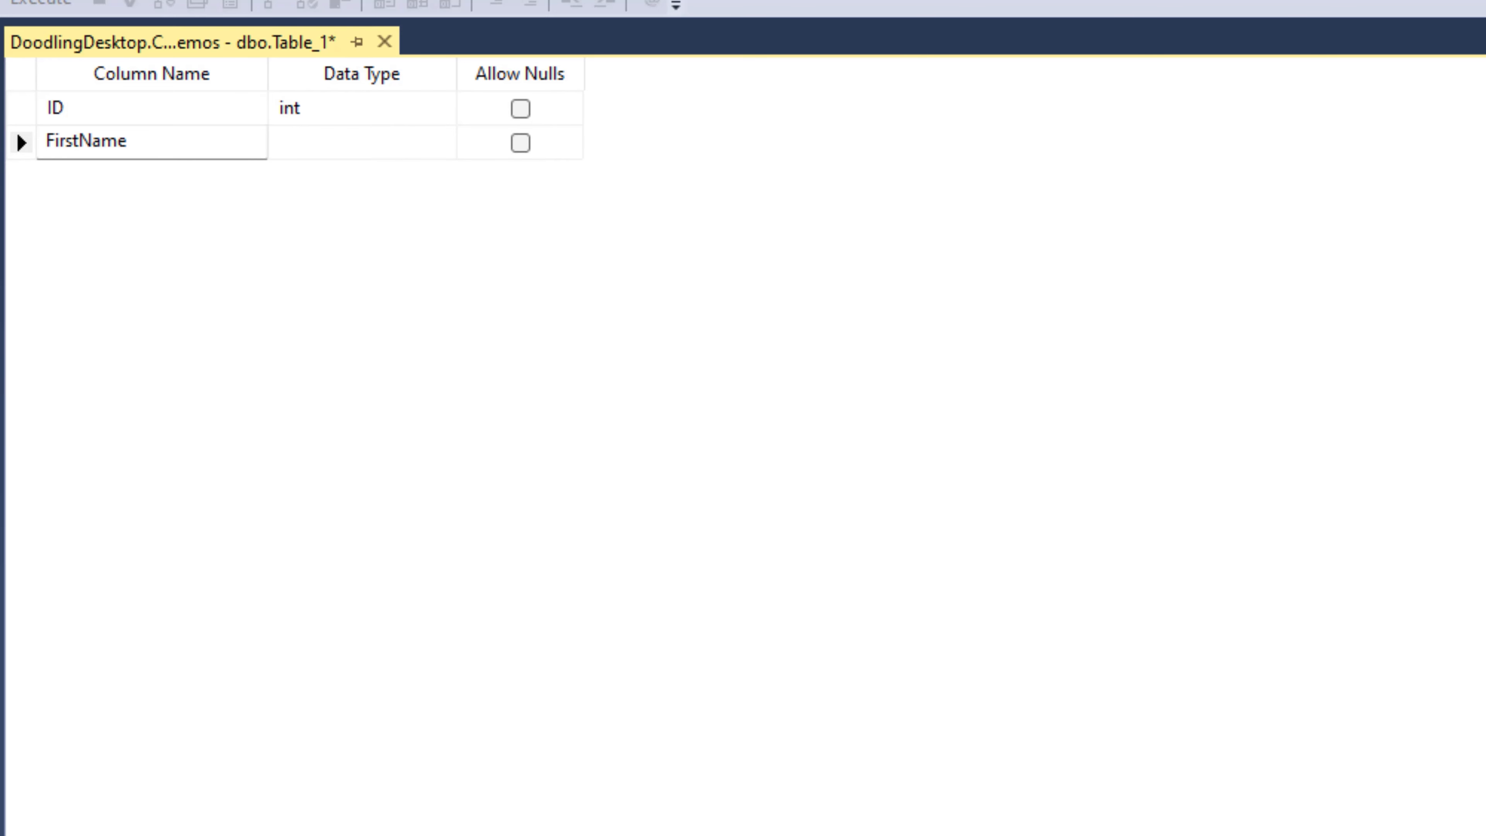
pyautogui.press('Tab')
pyautogui.write('nva')
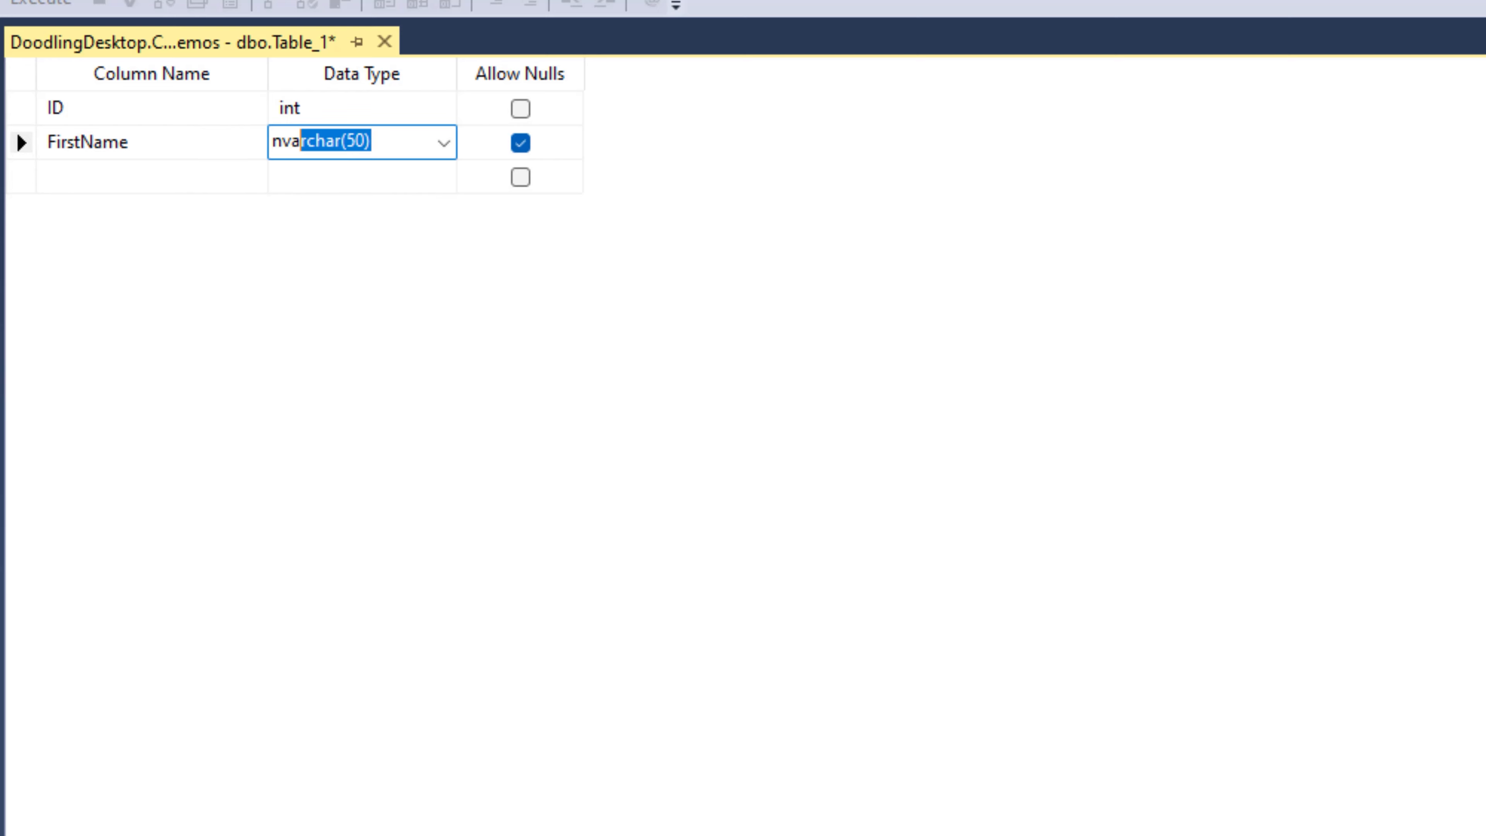
pyautogui.press('Tab')
pyautogui.click(522, 145)
pyautogui.click(71, 176)
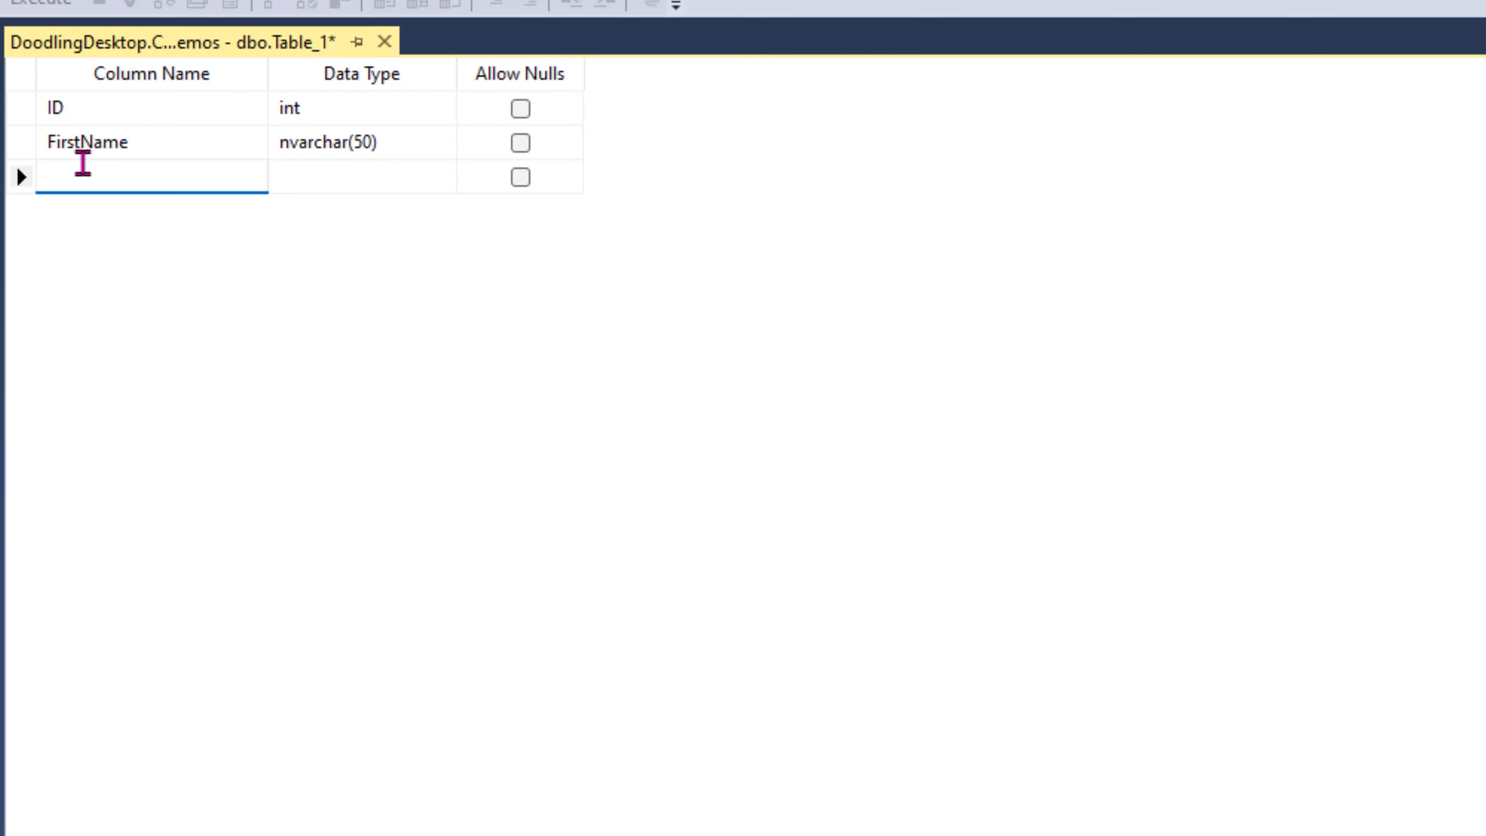